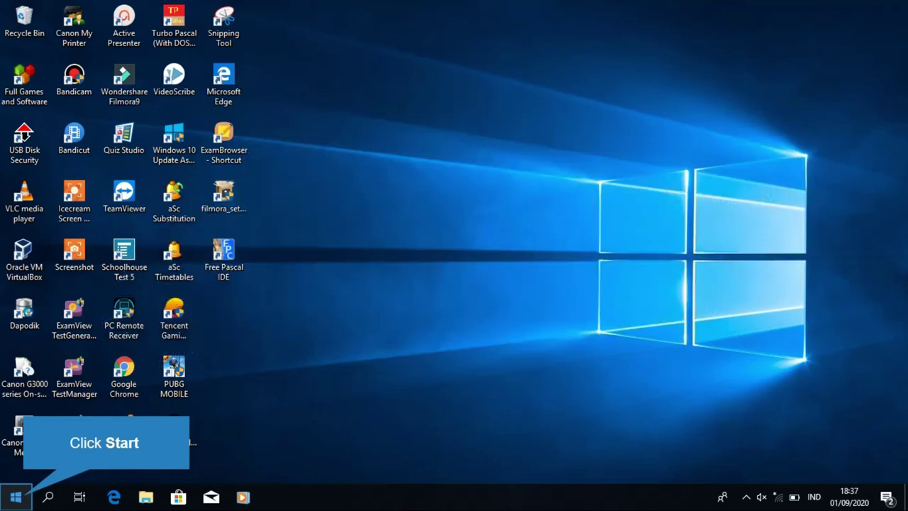
Step: Launch Word from the W section of the Start menu's alphabet index
{"action": "left_click", "coordinate": [24, 500]}
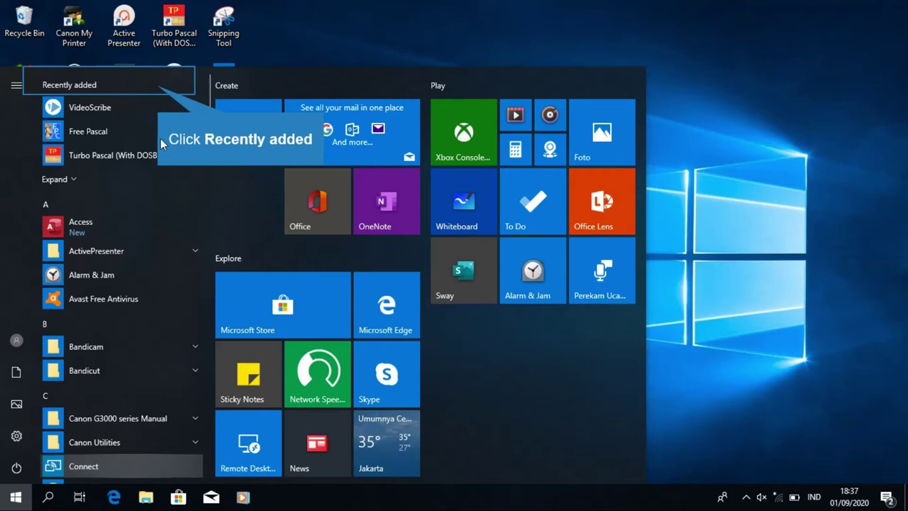
{"action": "left_click", "coordinate": [159, 93]}
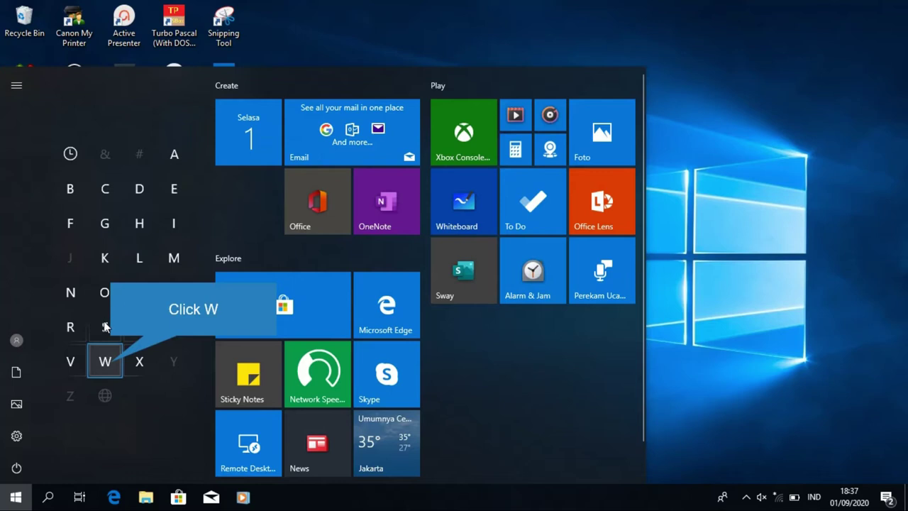
{"action": "left_click", "coordinate": [105, 362]}
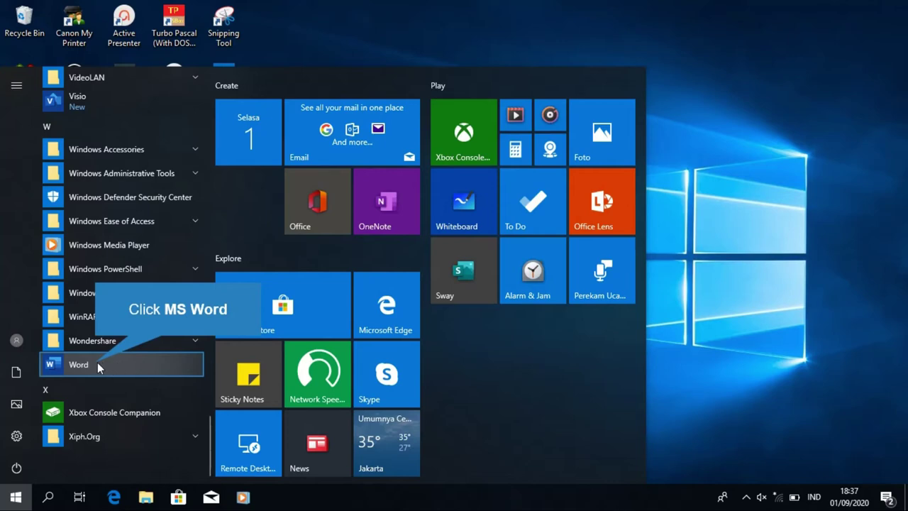
{"action": "left_click", "coordinate": [97, 367]}
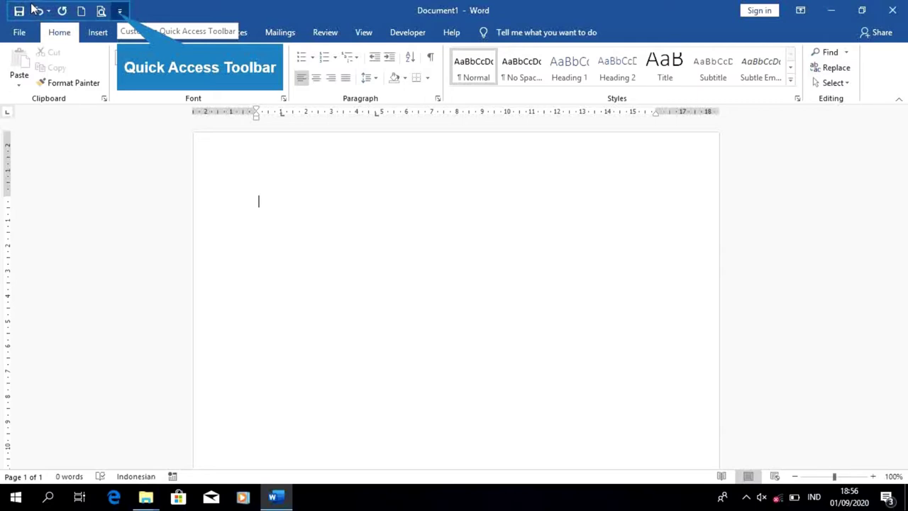
Step: Show the Customize Quick Access Toolbar command list to add Open
{"action": "left_click", "coordinate": [119, 14]}
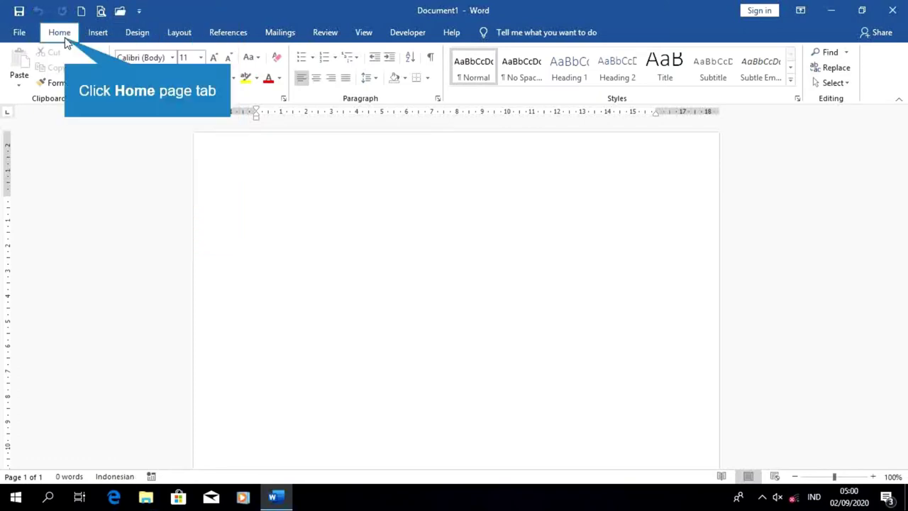
{"action": "left_click", "coordinate": [97, 36]}
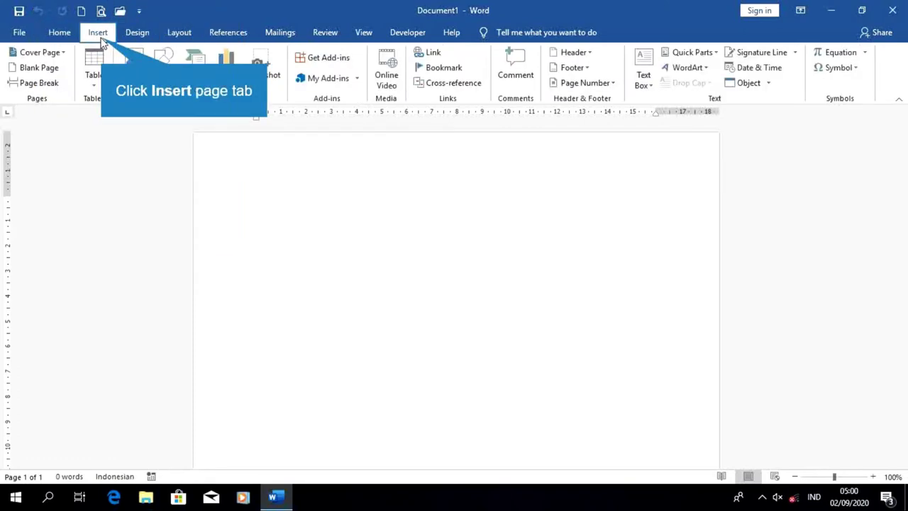
{"action": "left_click", "coordinate": [130, 36]}
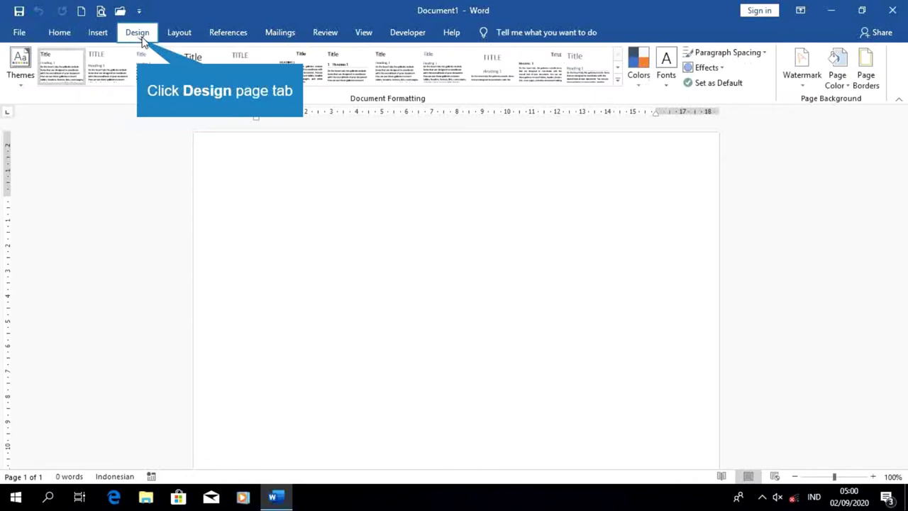
{"action": "left_click", "coordinate": [174, 37]}
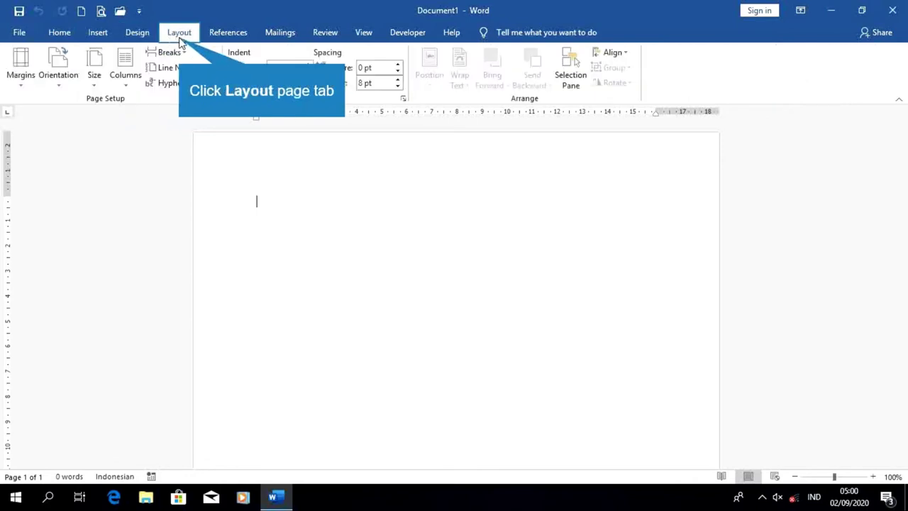
{"action": "left_click", "coordinate": [213, 37]}
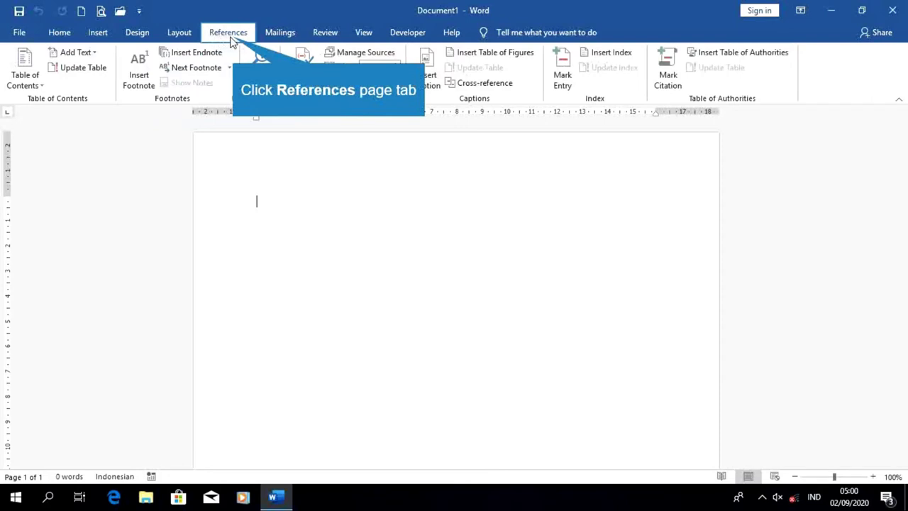
{"action": "left_click", "coordinate": [268, 37]}
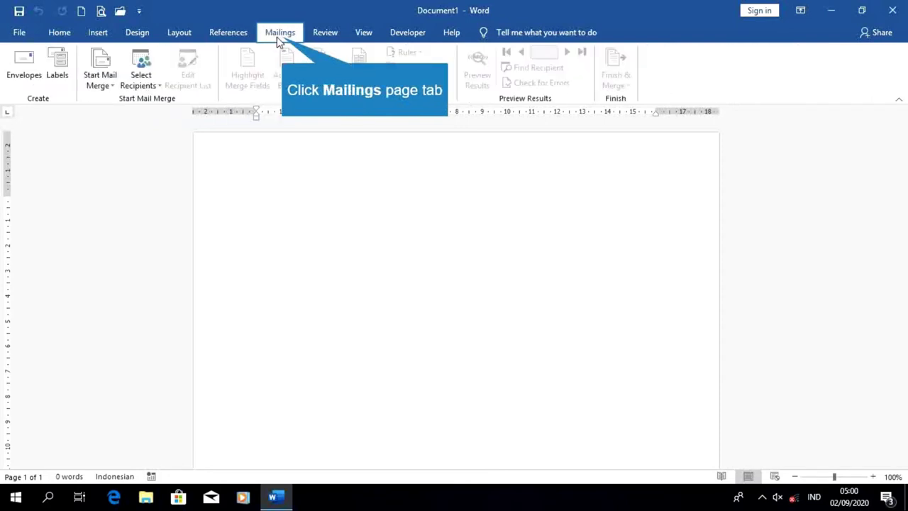
{"action": "left_click", "coordinate": [316, 39]}
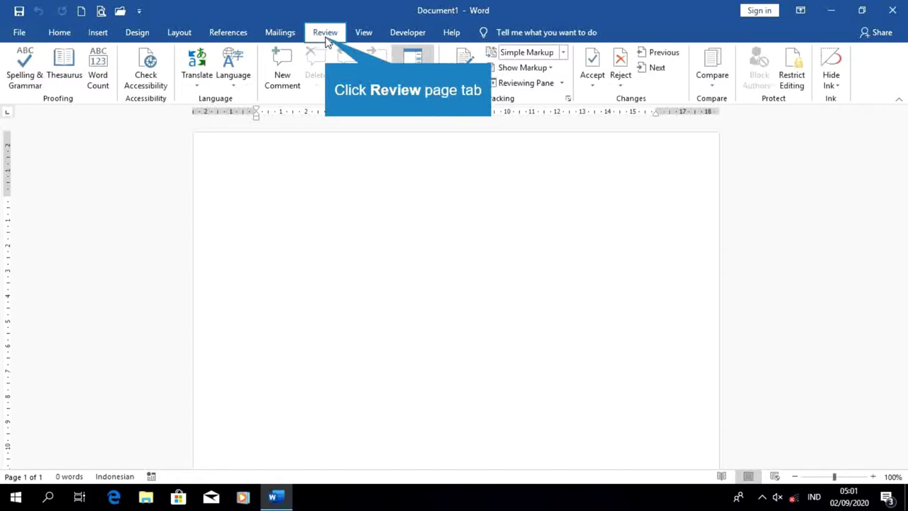
{"action": "left_click", "coordinate": [360, 39]}
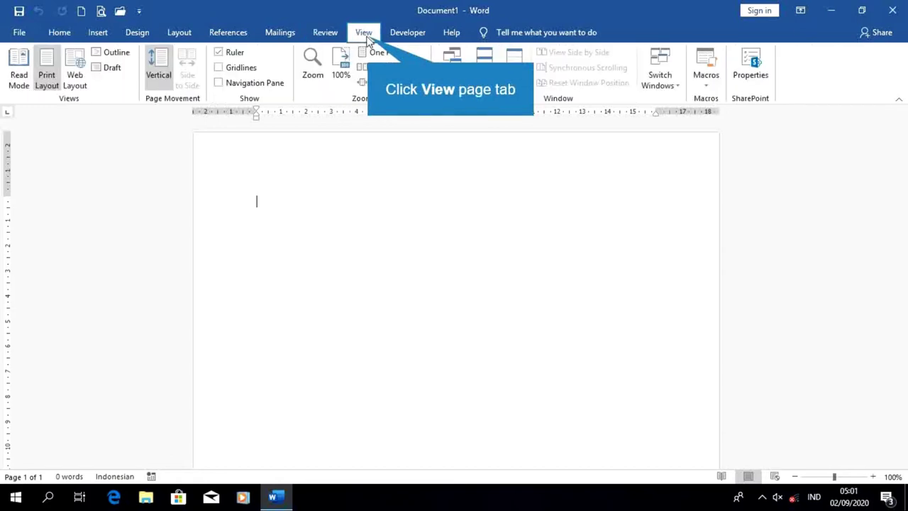
{"action": "left_click", "coordinate": [392, 35]}
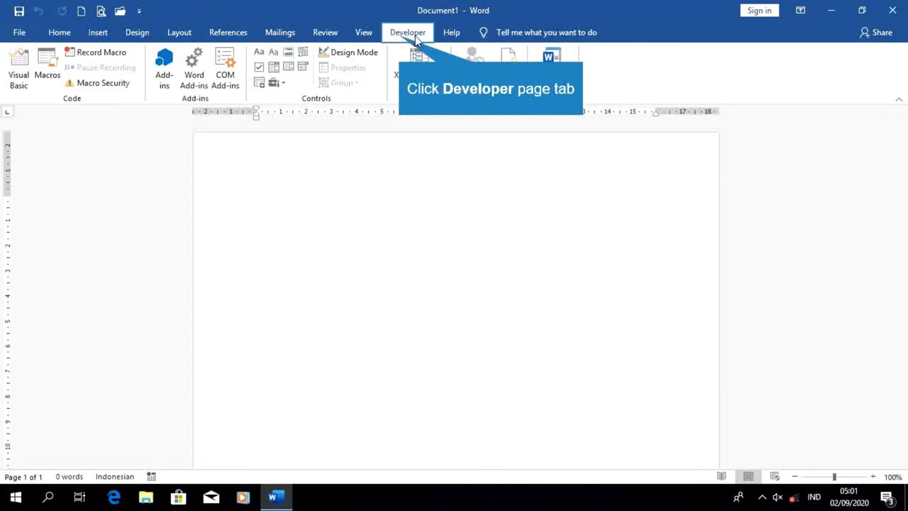
{"action": "left_click", "coordinate": [447, 35]}
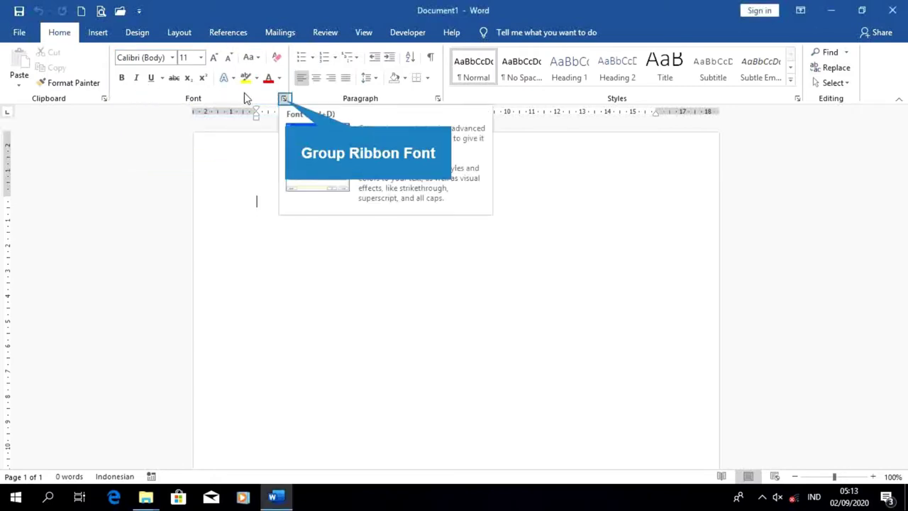
{"action": "left_click", "coordinate": [284, 101]}
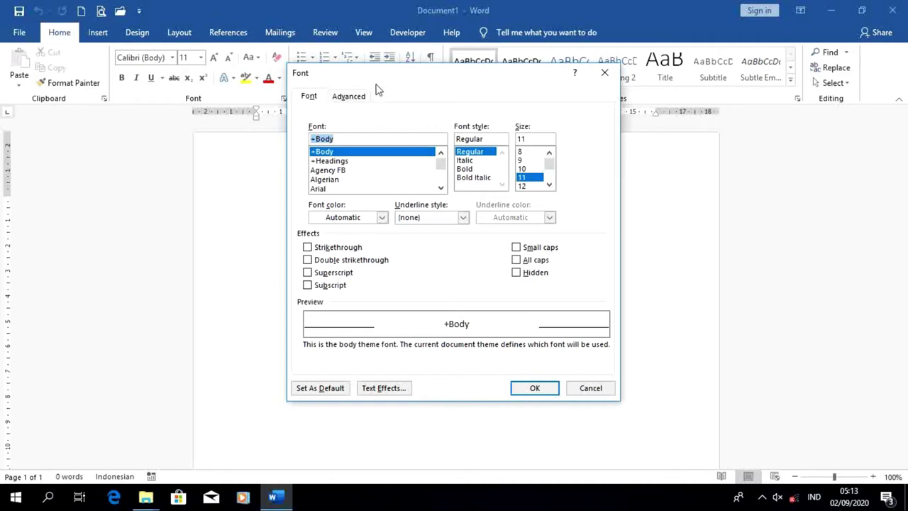
{"action": "mouse_move", "coordinate": [382, 76]}
{"action": "left_mouse_down"}
{"action": "mouse_move", "coordinate": [381, 170]}
{"action": "mouse_move", "coordinate": [198, 155]}
{"action": "left_mouse_up"}
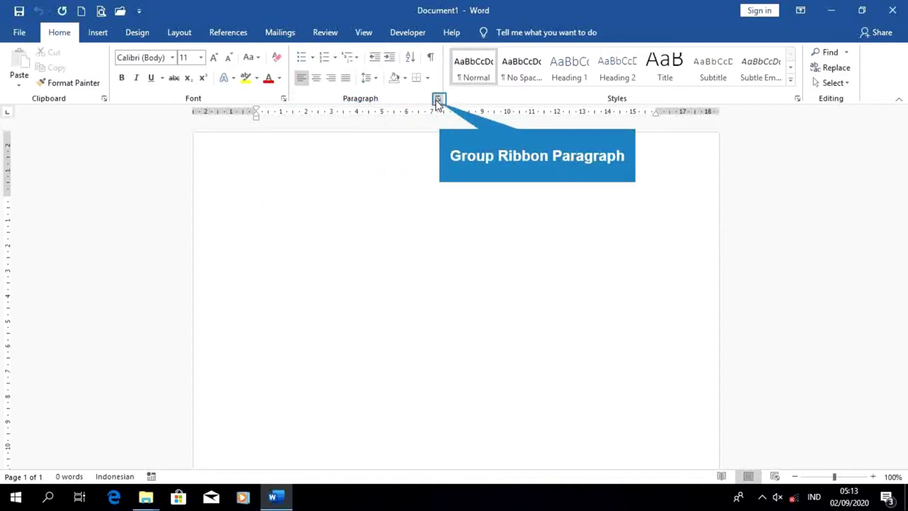
{"action": "left_click", "coordinate": [437, 99]}
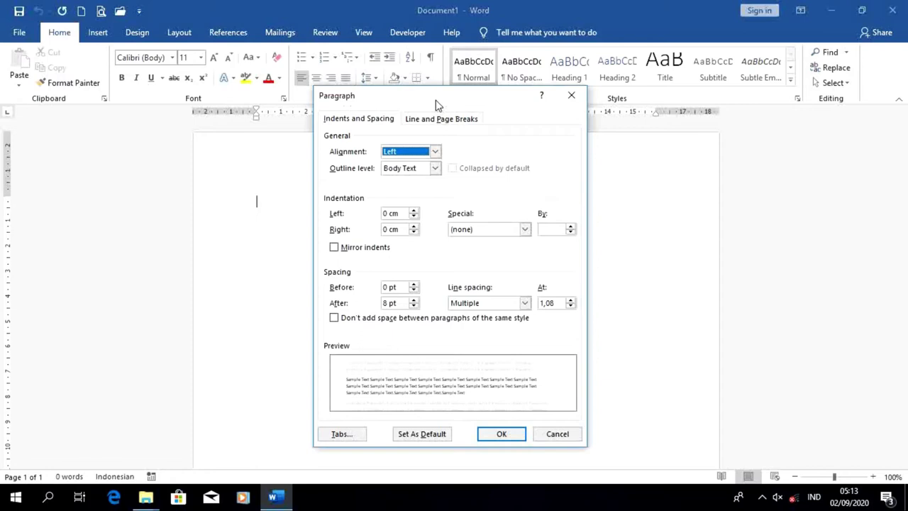
{"action": "left_click_drag", "start_coordinate": [436, 105], "coordinate": [434, 196]}
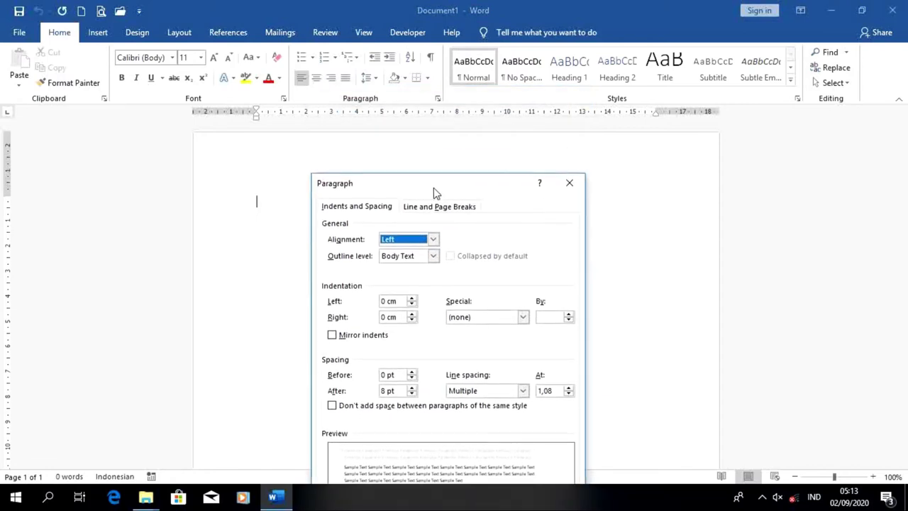
{"action": "left_click_drag", "start_coordinate": [436, 196], "coordinate": [327, 154]}
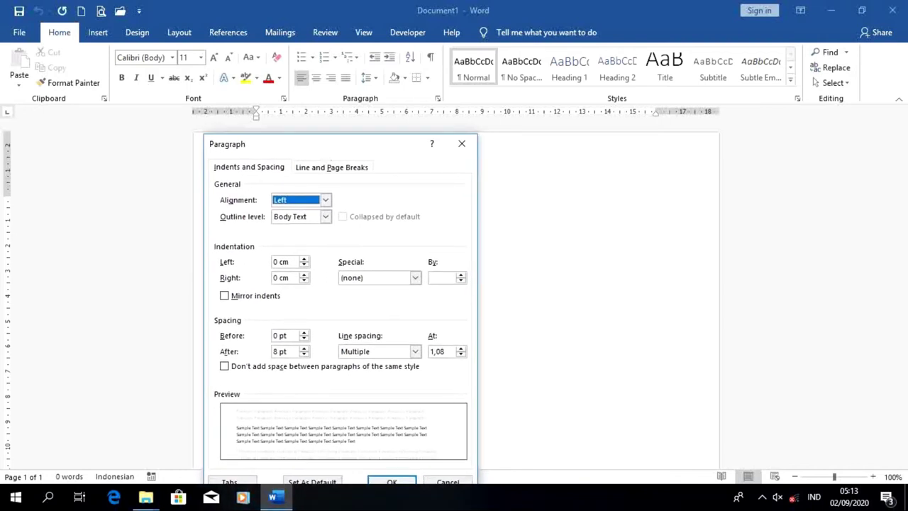
{"action": "left_click", "coordinate": [392, 480]}
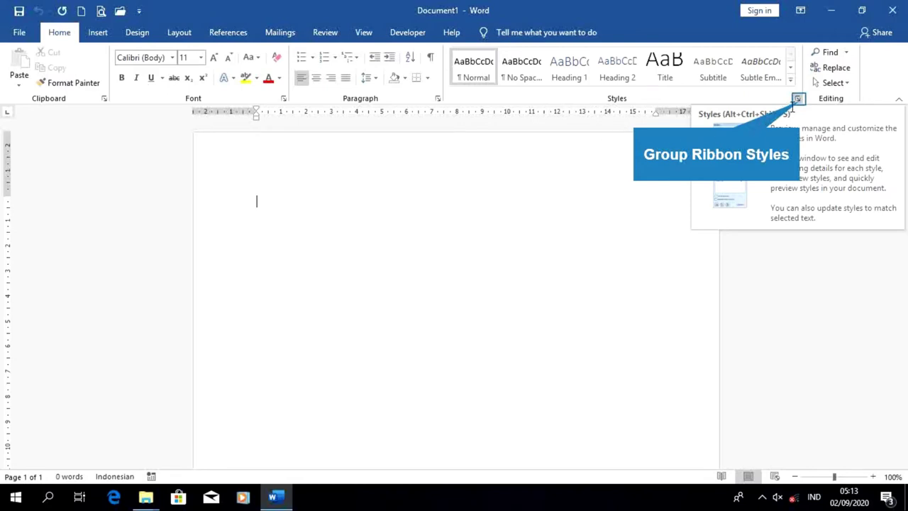
{"action": "left_click", "coordinate": [797, 100]}
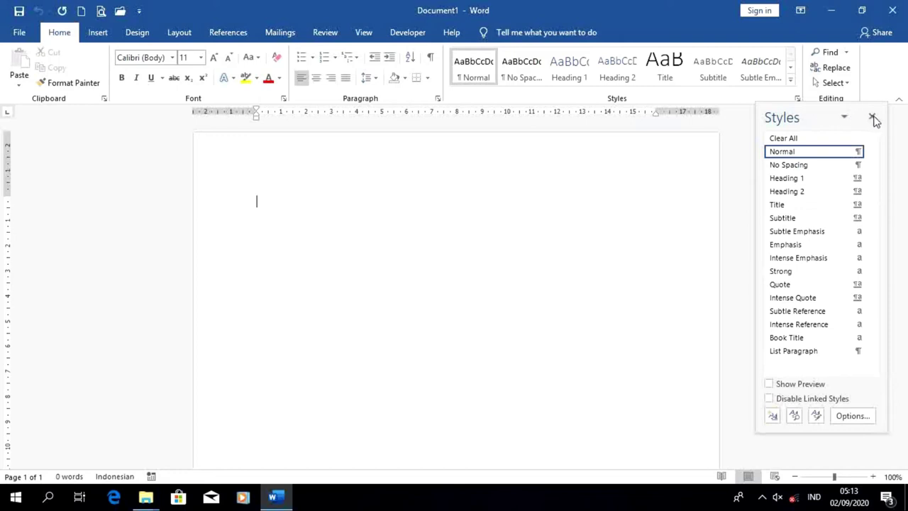
{"action": "left_click", "coordinate": [872, 118]}
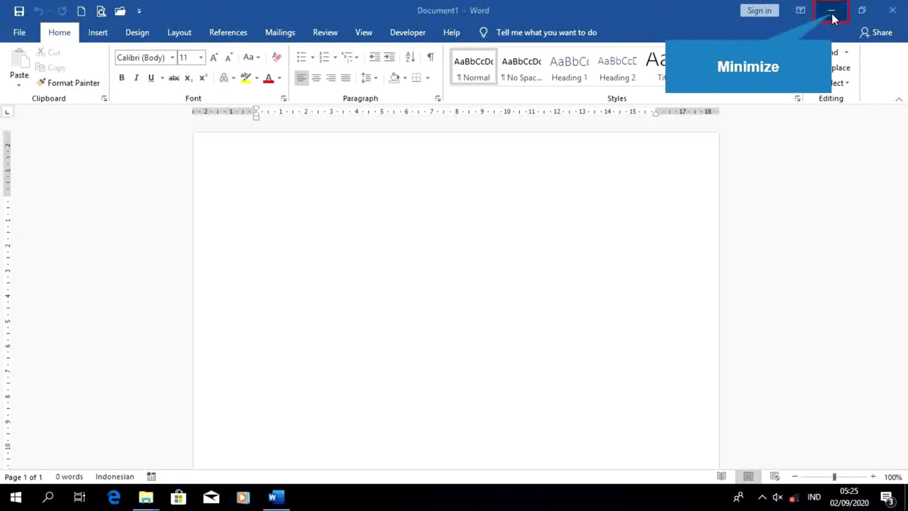
Step: Minimize Word, restore it, shrink it to a window, then maximize it again
{"action": "left_click", "coordinate": [832, 13]}
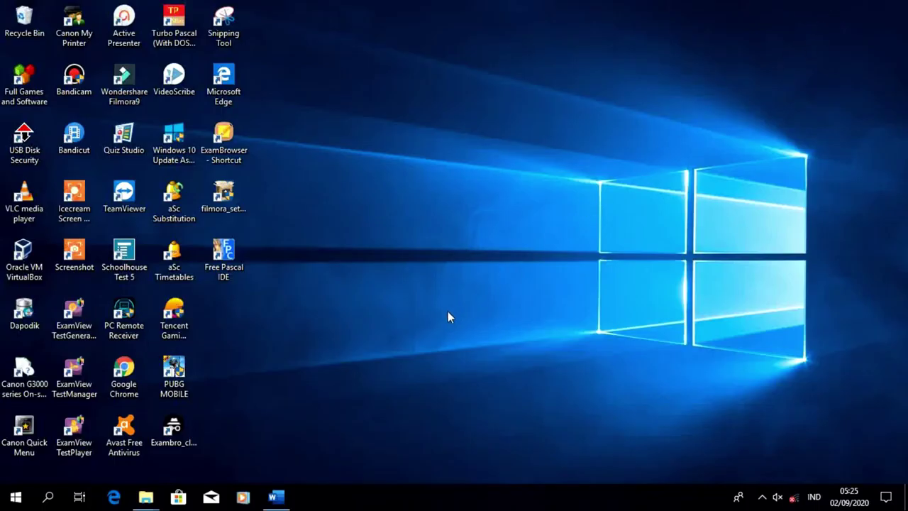
{"action": "left_click", "coordinate": [288, 502]}
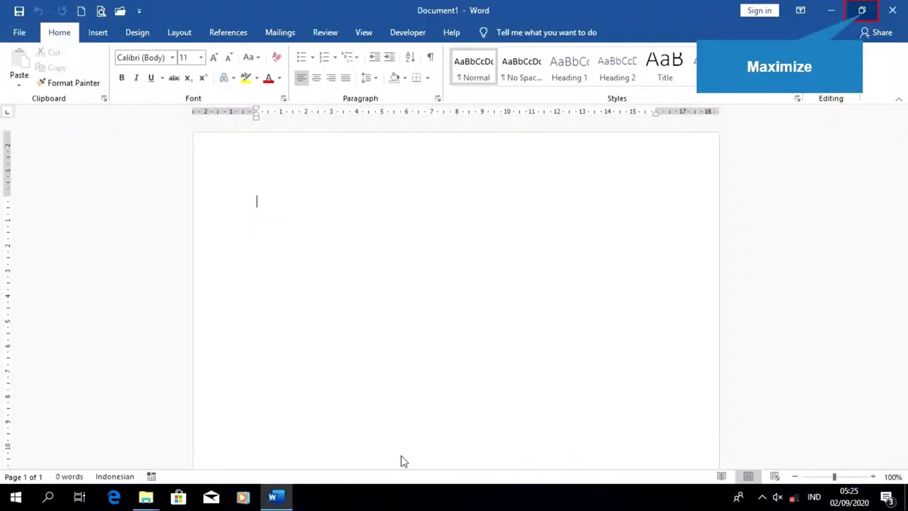
{"action": "left_click", "coordinate": [862, 12]}
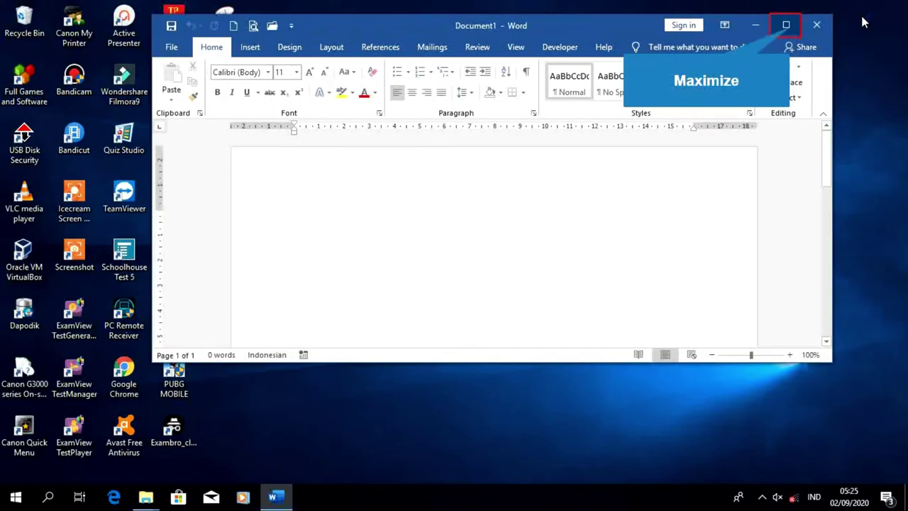
{"action": "left_click", "coordinate": [791, 28]}
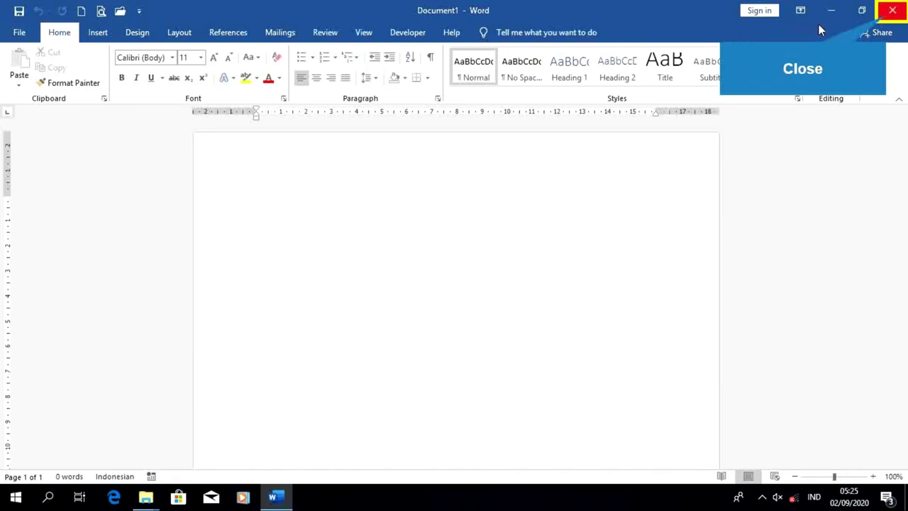
Step: Try closing Word, then drag the scroll bar down and back to the page top
{"action": "left_click", "coordinate": [892, 11]}
{"action": "left_click", "coordinate": [762, 496]}
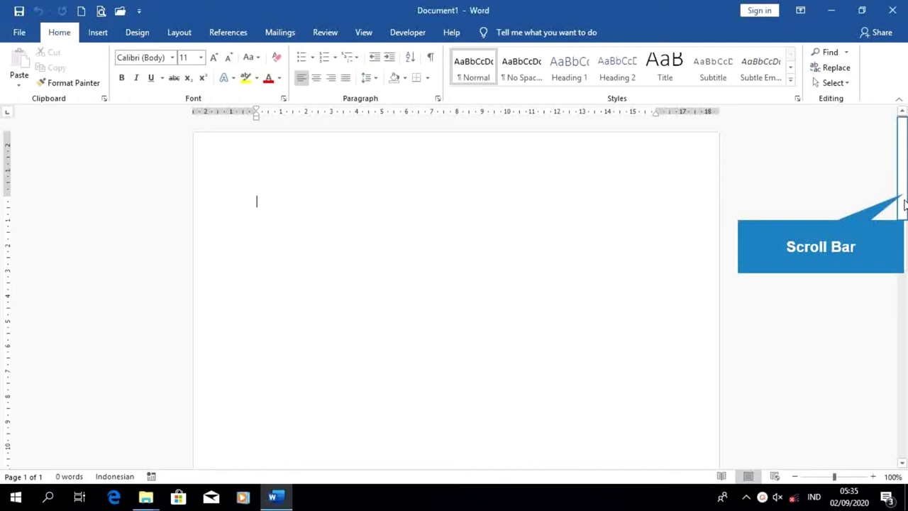
{"action": "left_click_drag", "start_coordinate": [904, 197], "coordinate": [905, 394]}
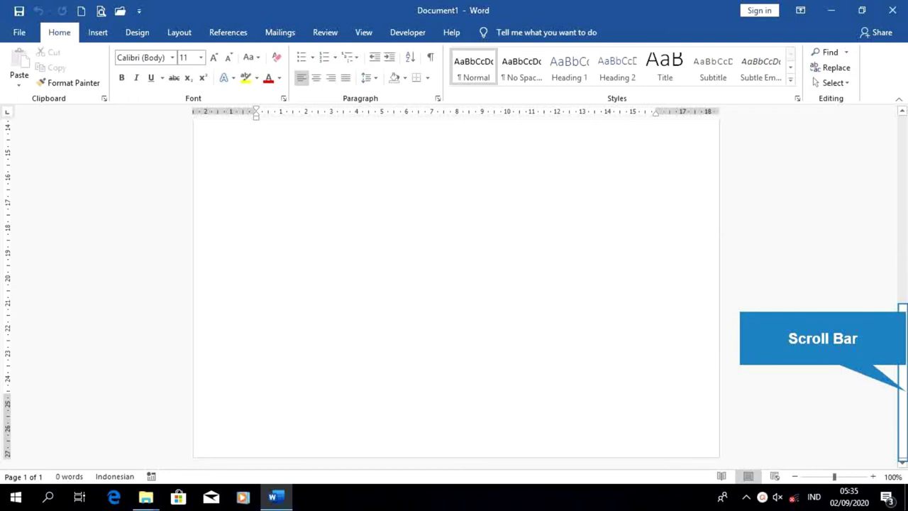
{"action": "left_click_drag", "start_coordinate": [903, 377], "coordinate": [902, 198]}
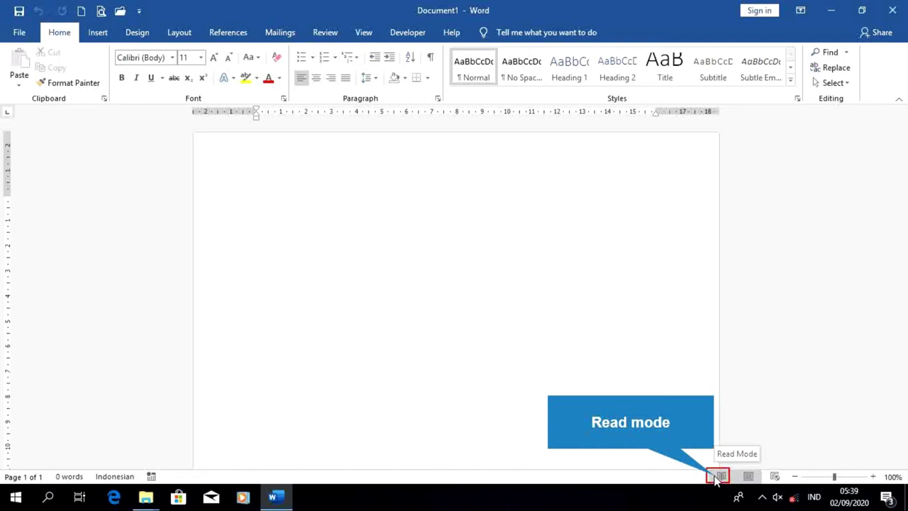
{"action": "left_click", "coordinate": [718, 477]}
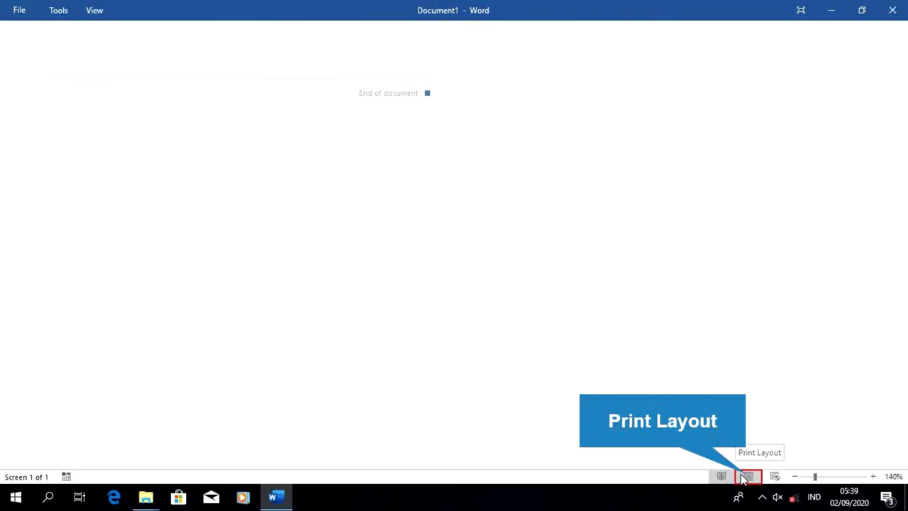
{"action": "left_click", "coordinate": [748, 477]}
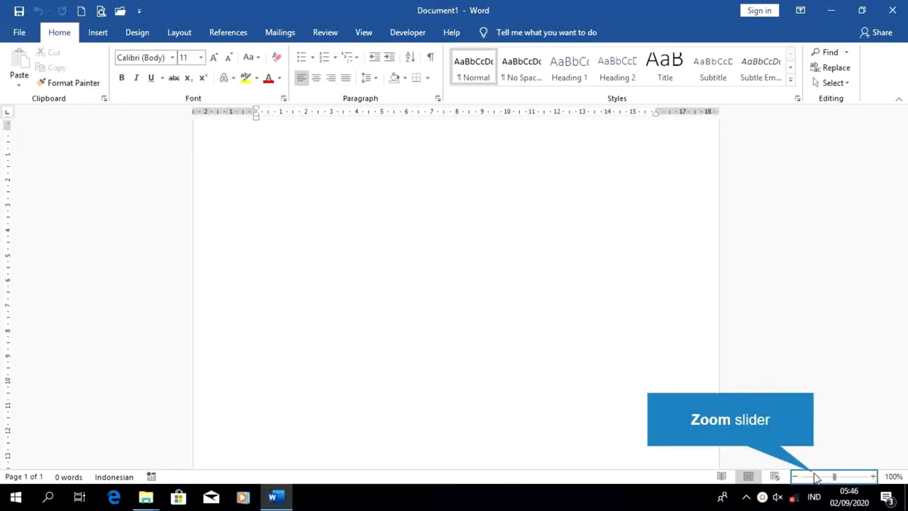
{"action": "left_click", "coordinate": [814, 475]}
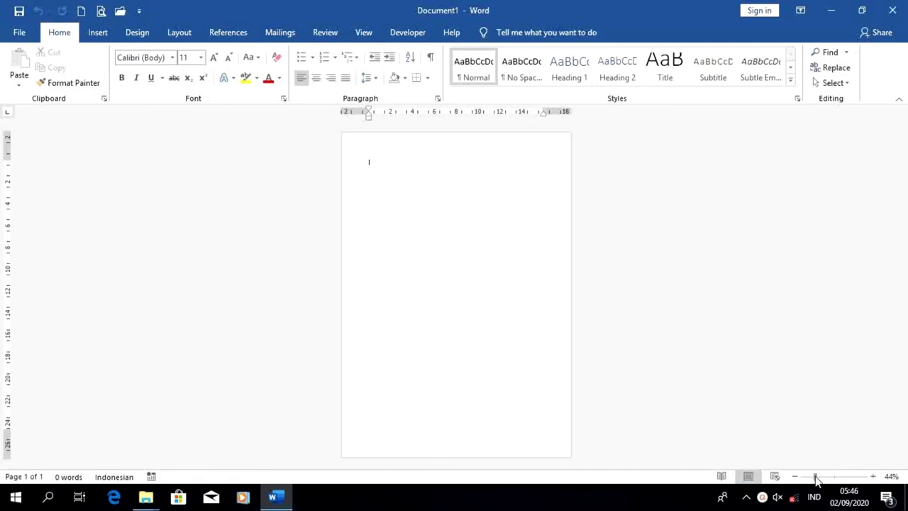
{"action": "left_click_drag", "start_coordinate": [816, 480], "coordinate": [836, 480]}
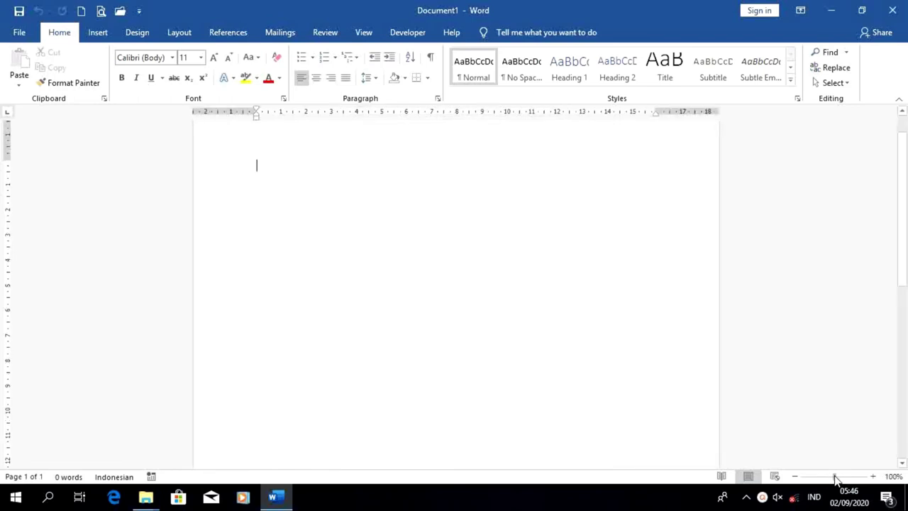
{"action": "left_click_drag", "start_coordinate": [835, 480], "coordinate": [850, 480]}
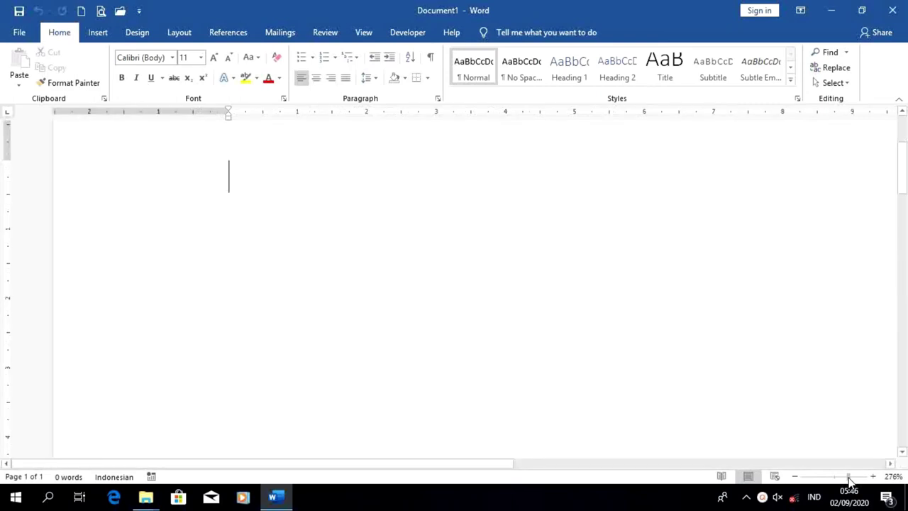
{"action": "mouse_move", "coordinate": [849, 480]}
{"action": "left_mouse_down"}
{"action": "mouse_move", "coordinate": [818, 482]}
{"action": "mouse_move", "coordinate": [833, 480]}
{"action": "left_mouse_up"}
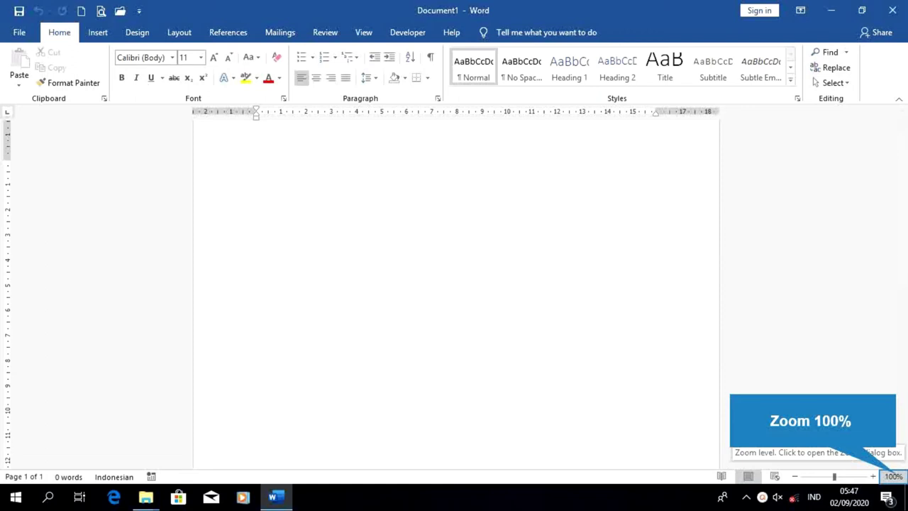
Step: Set the zoom level to 75% in the Zoom dialog
{"action": "left_click", "coordinate": [894, 477]}
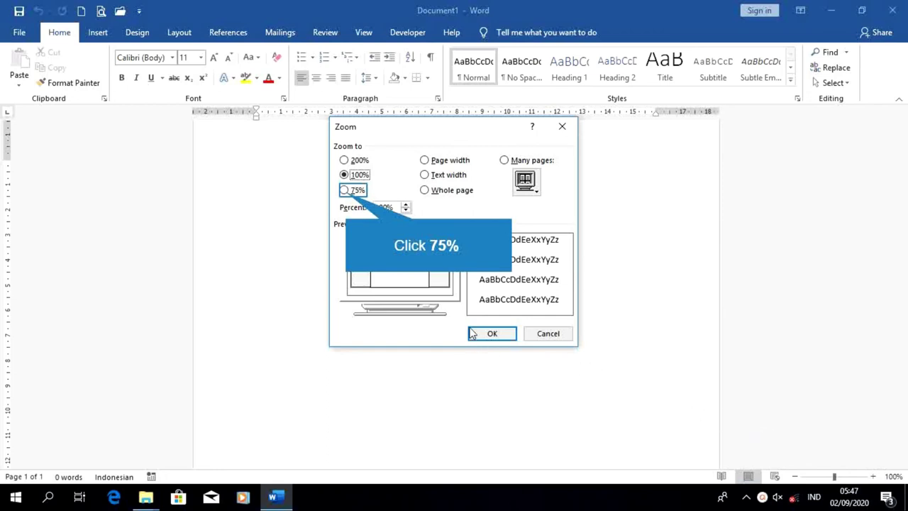
{"action": "left_click", "coordinate": [345, 190]}
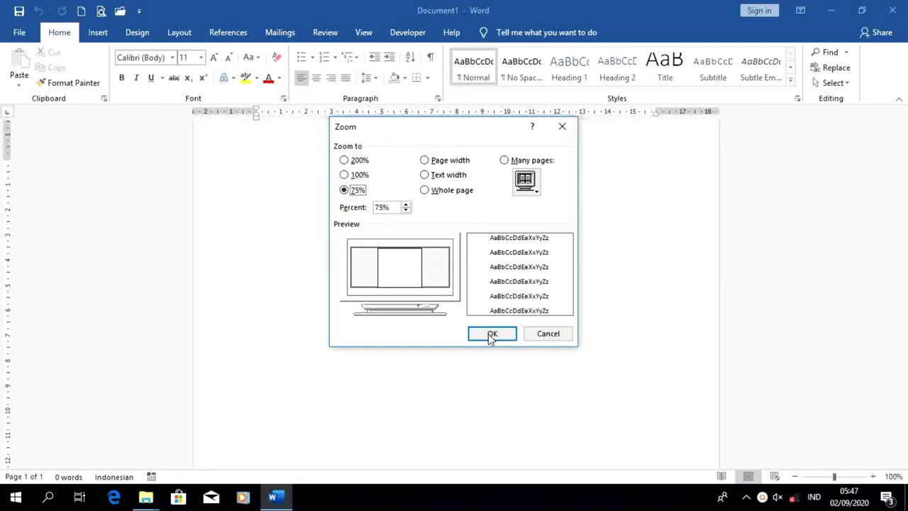
{"action": "left_click", "coordinate": [489, 335]}
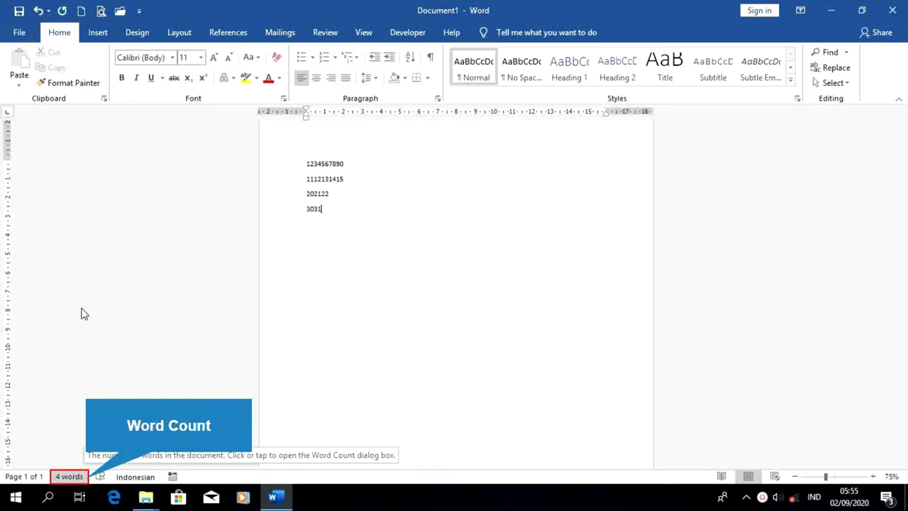
{"action": "left_click", "coordinate": [86, 479]}
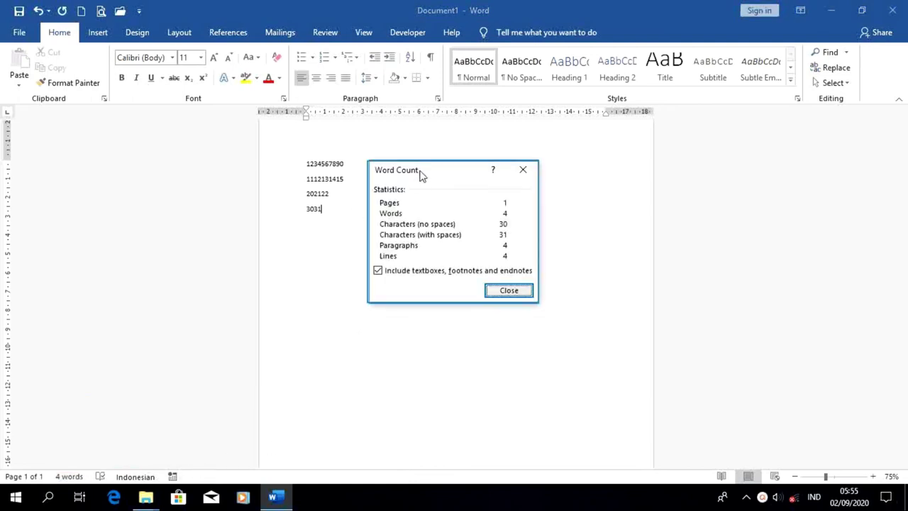
{"action": "left_click_drag", "start_coordinate": [420, 175], "coordinate": [422, 217]}
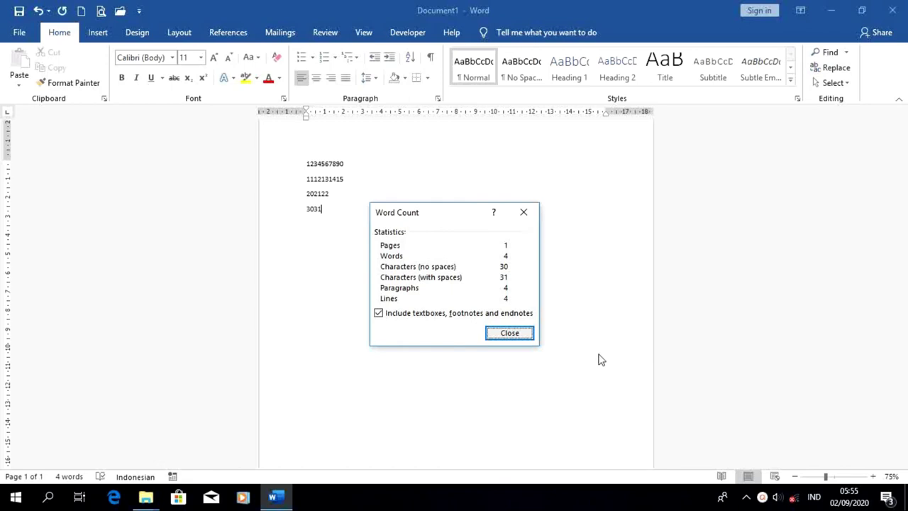
{"action": "left_click", "coordinate": [523, 335]}
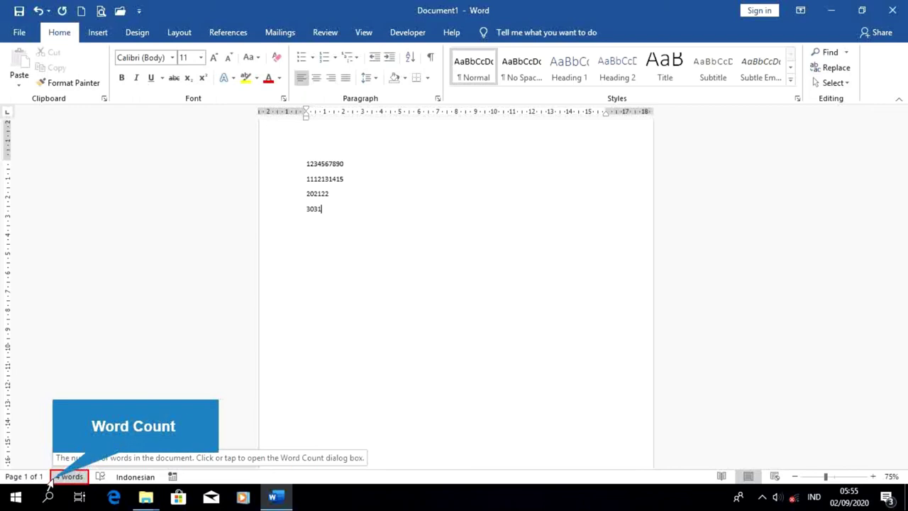
{"action": "left_click", "coordinate": [68, 476]}
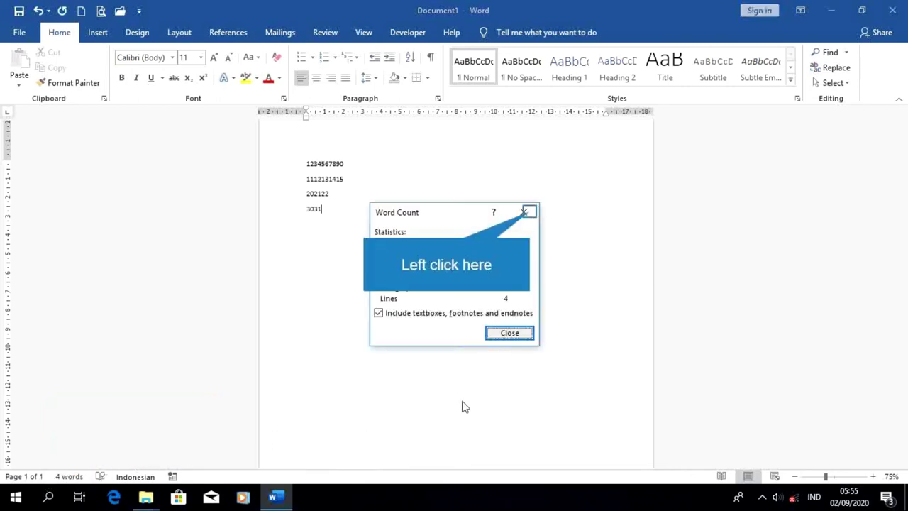
{"action": "left_click", "coordinate": [528, 212]}
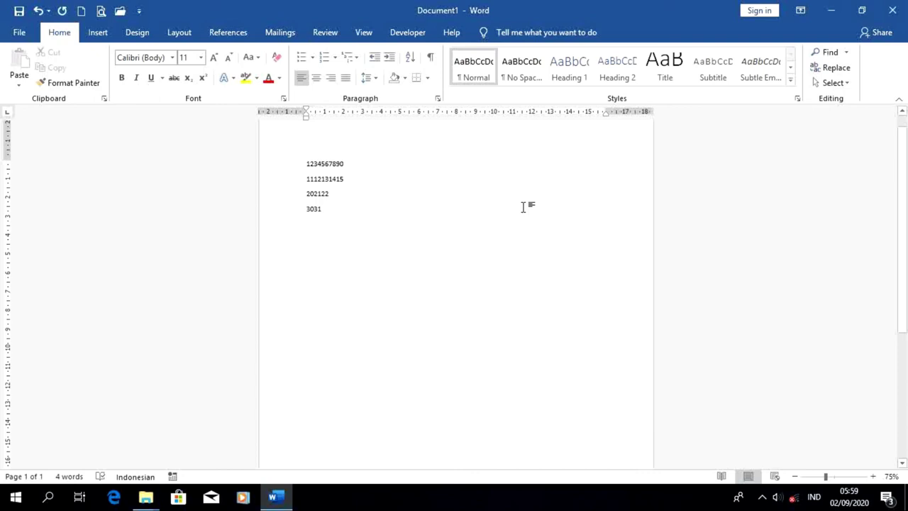
Step: Add four empty lines below 3031 so the document reaches page 2
{"action": "key", "text": "Return"}
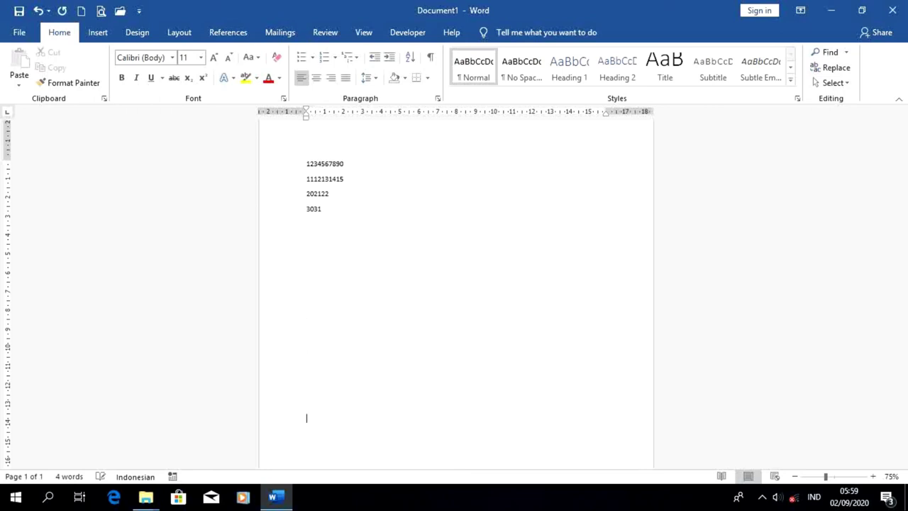
{"action": "key", "text": "Return"}
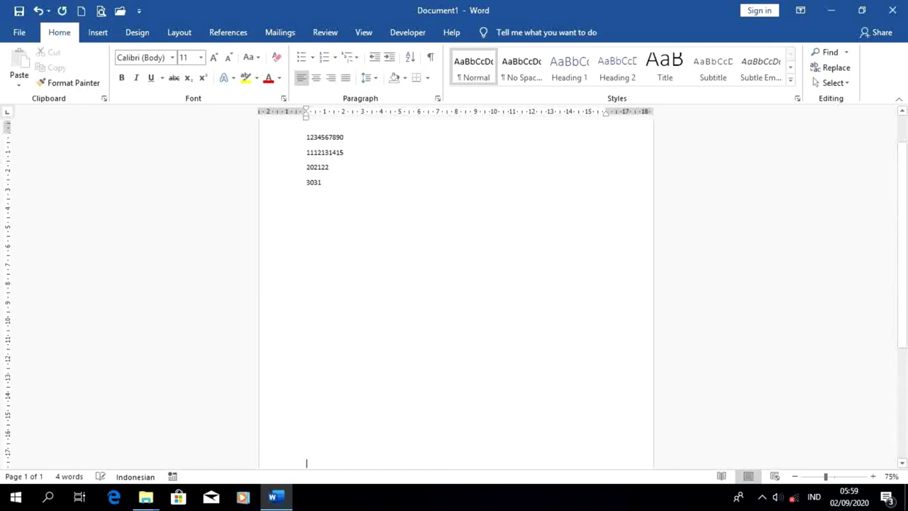
{"action": "key", "text": "Return"}
{"action": "key", "text": "Return"}
{"action": "key", "text": "Return"}
{"action": "key", "text": "Return"}
{"action": "key", "text": "Return"}
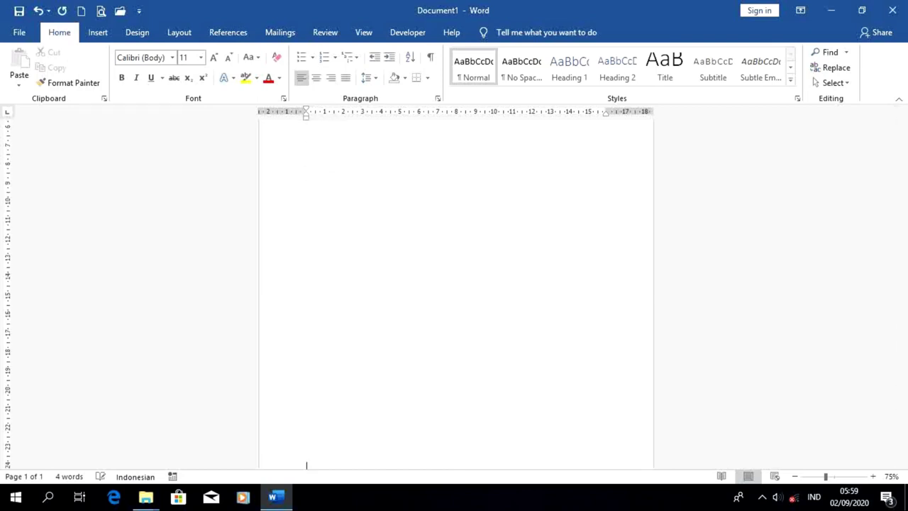
{"action": "key", "text": "Return"}
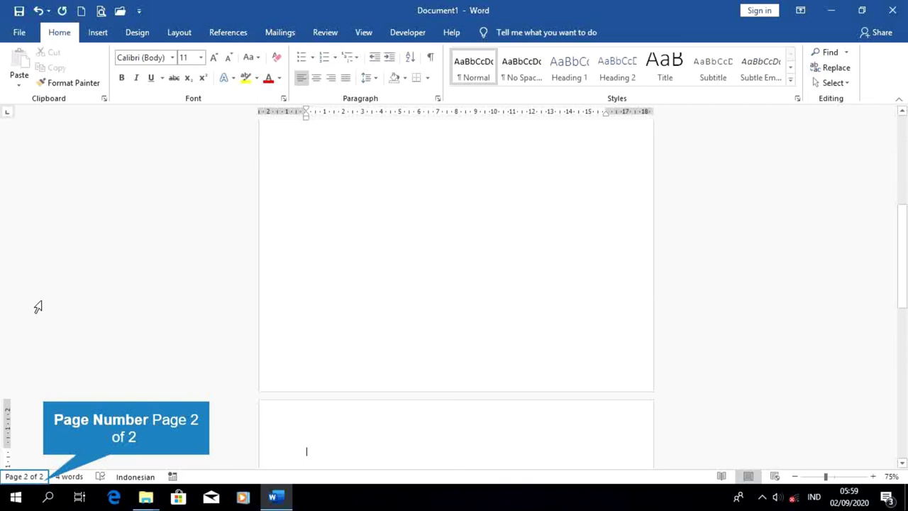
{"action": "left_click", "coordinate": [43, 476]}
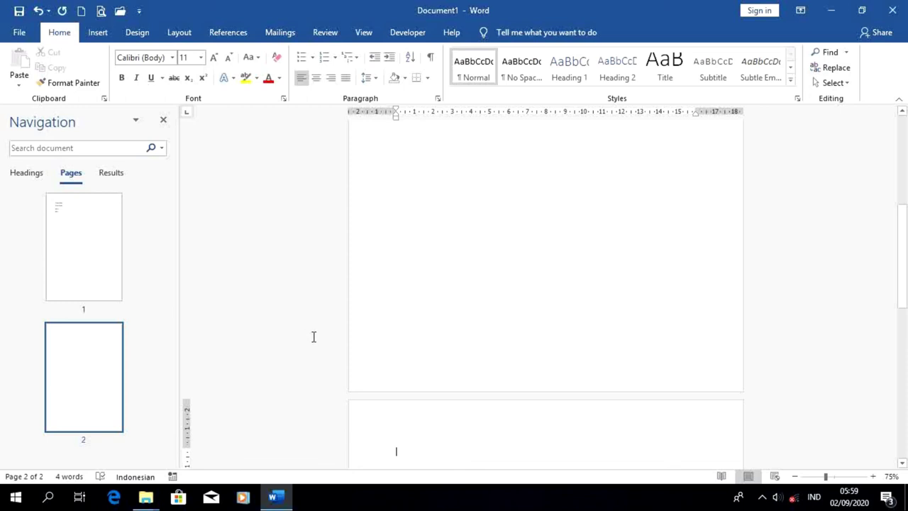
{"action": "left_click", "coordinate": [118, 294]}
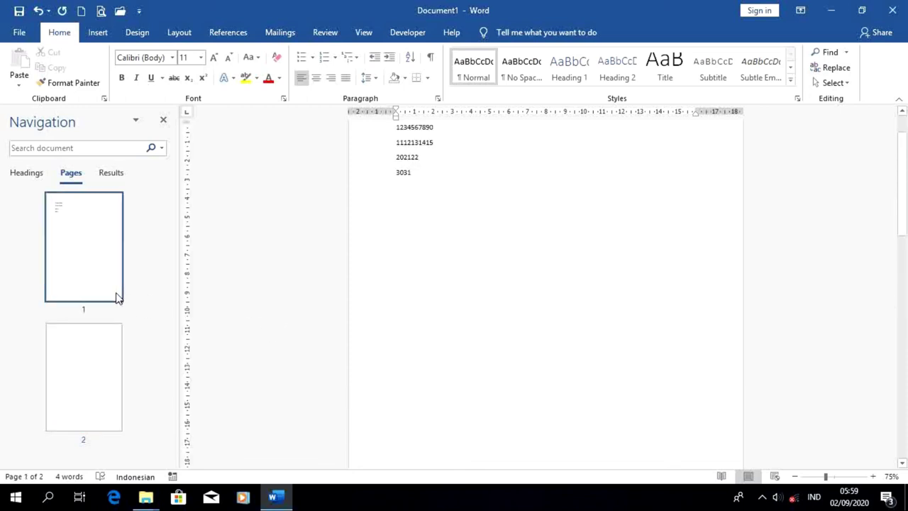
{"action": "left_click", "coordinate": [101, 339]}
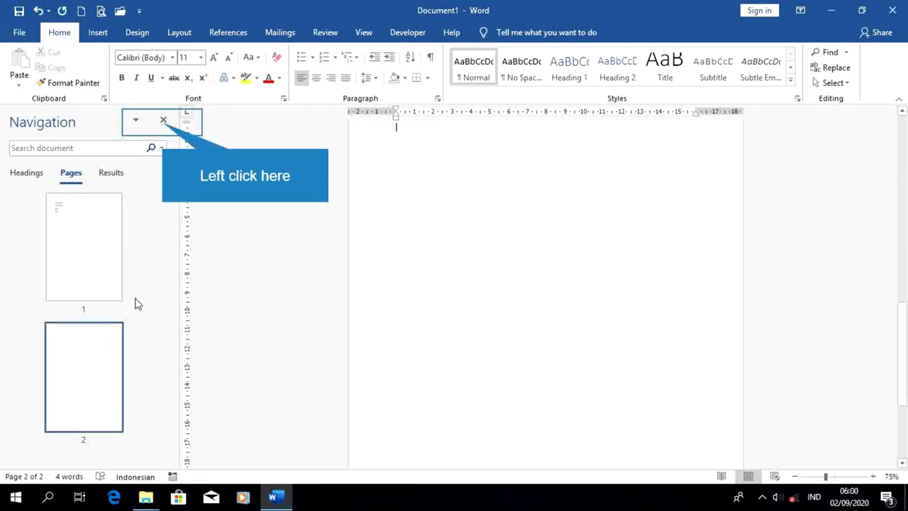
{"action": "left_click", "coordinate": [163, 122]}
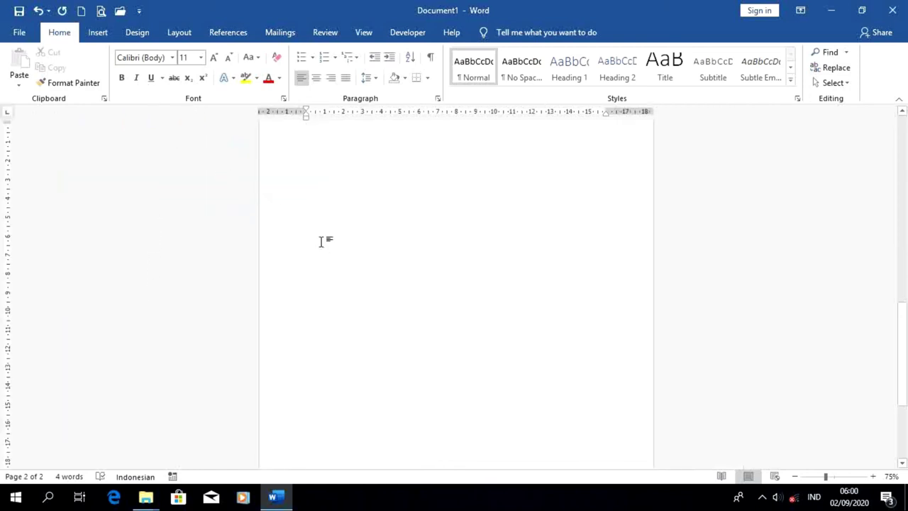
{"action": "scroll", "coordinate": [348, 277], "scroll_direction": "up", "scroll_amount": 2}
{"action": "scroll", "coordinate": [348, 277], "scroll_direction": "up", "scroll_amount": 5}
{"action": "scroll", "coordinate": [348, 278], "scroll_direction": "up", "scroll_amount": 3}
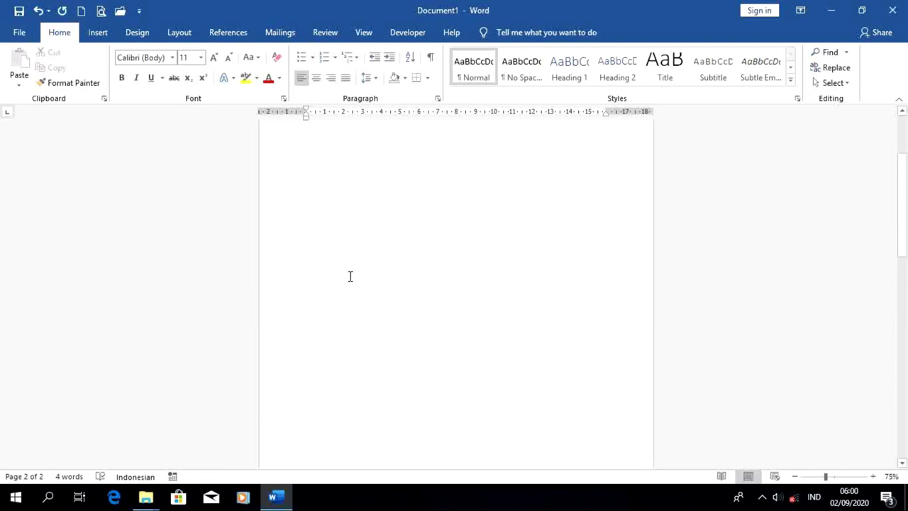
{"action": "scroll", "coordinate": [350, 275], "scroll_direction": "up", "scroll_amount": 4}
Step: Open the Navigation pane's page thumbnails and jump to blank page 2
{"action": "left_click", "coordinate": [352, 214]}
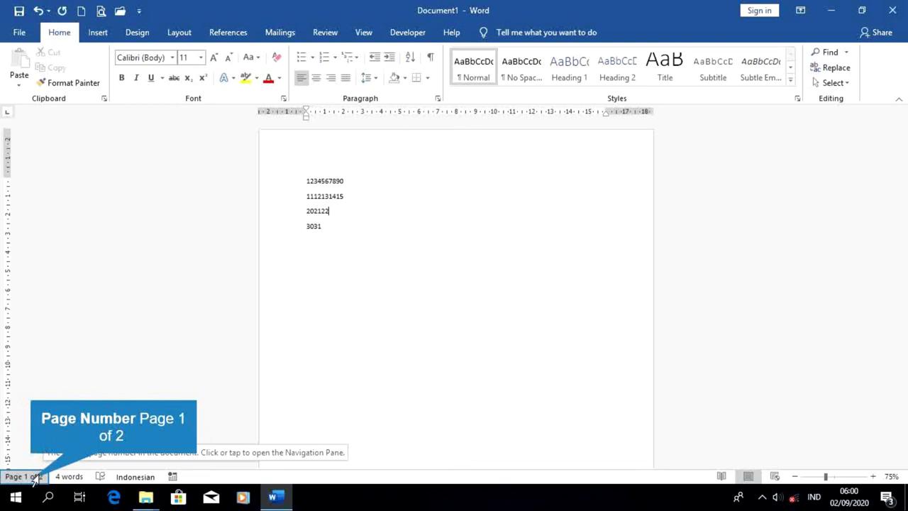
{"action": "left_click", "coordinate": [32, 479]}
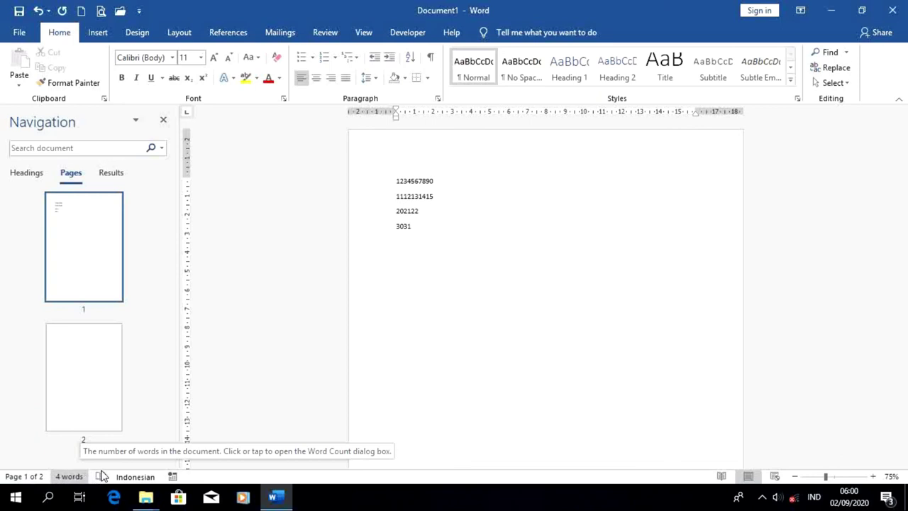
{"action": "left_click", "coordinate": [82, 406]}
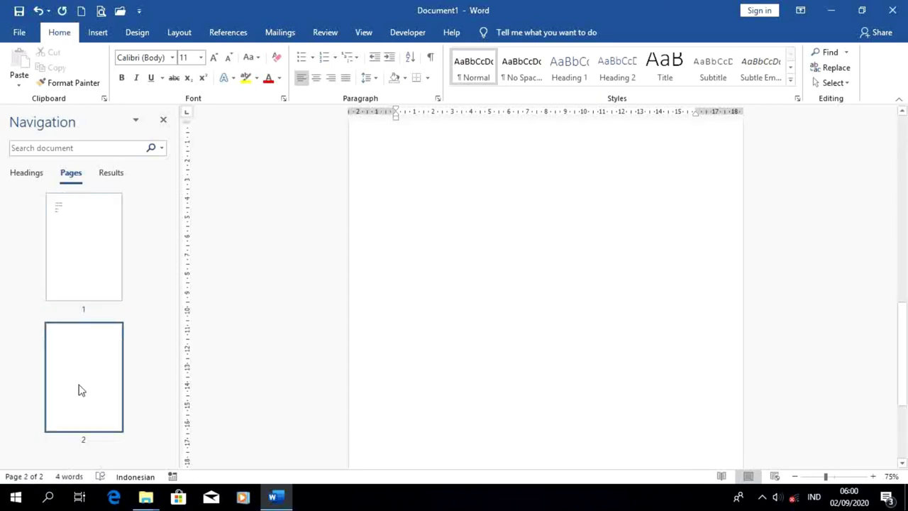